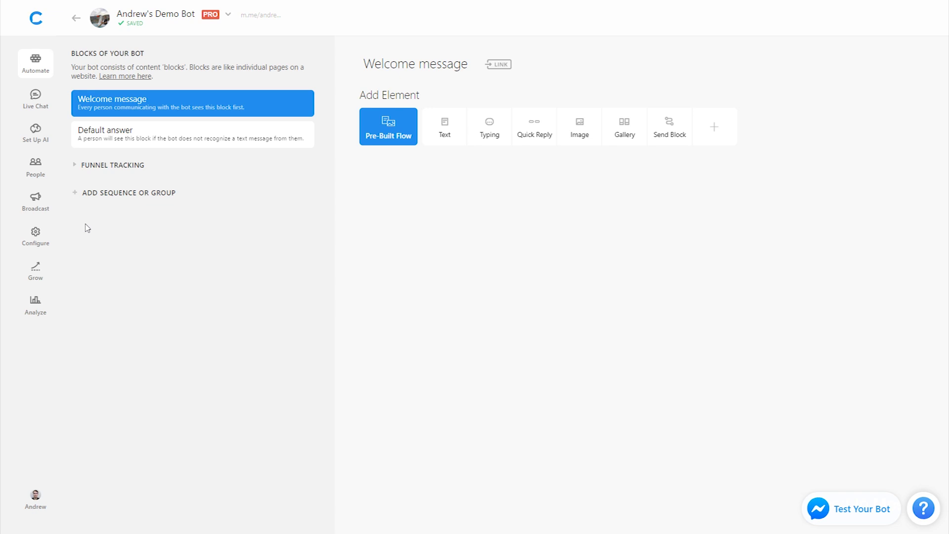
Step: Add a new block group named EMAIL A/B TEST
{"action": "left_click", "coordinate": [121, 197]}
{"action": "left_click", "coordinate": [126, 232]}
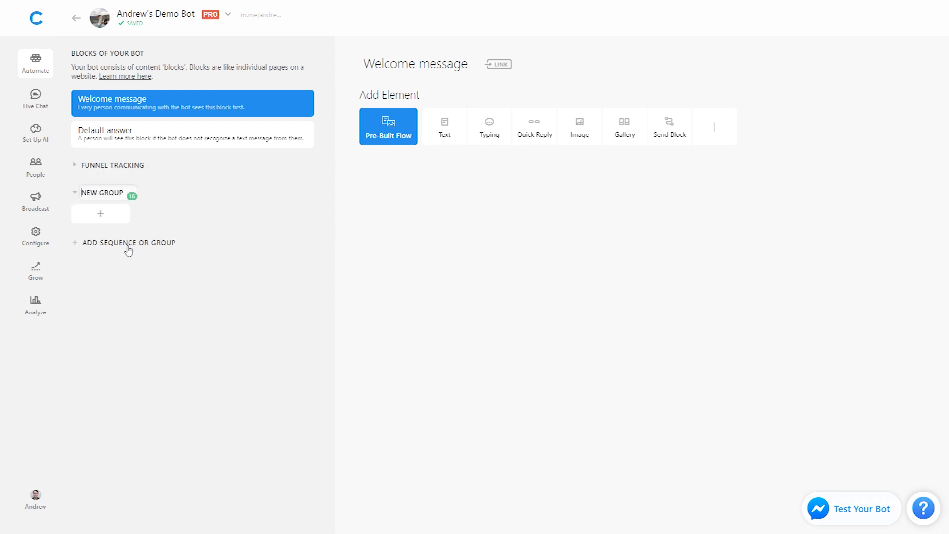
{"action": "type", "text": "EMAIL A/B TEST"}
{"action": "key", "text": "Return"}
Step: Add two blocks to the group, named No Discount and Discount
{"action": "left_click", "coordinate": [100, 217]}
{"action": "type", "text": "No Discount"}
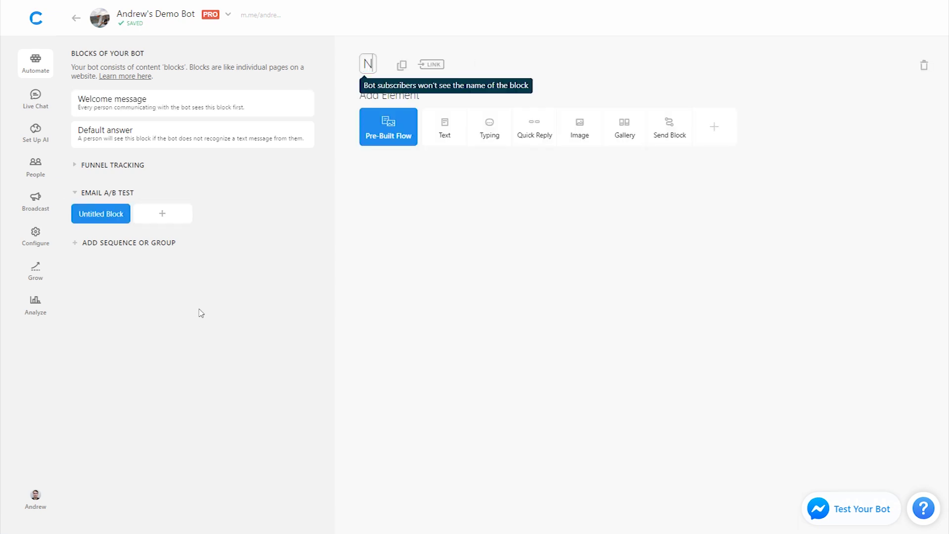
{"action": "key", "text": "Return"}
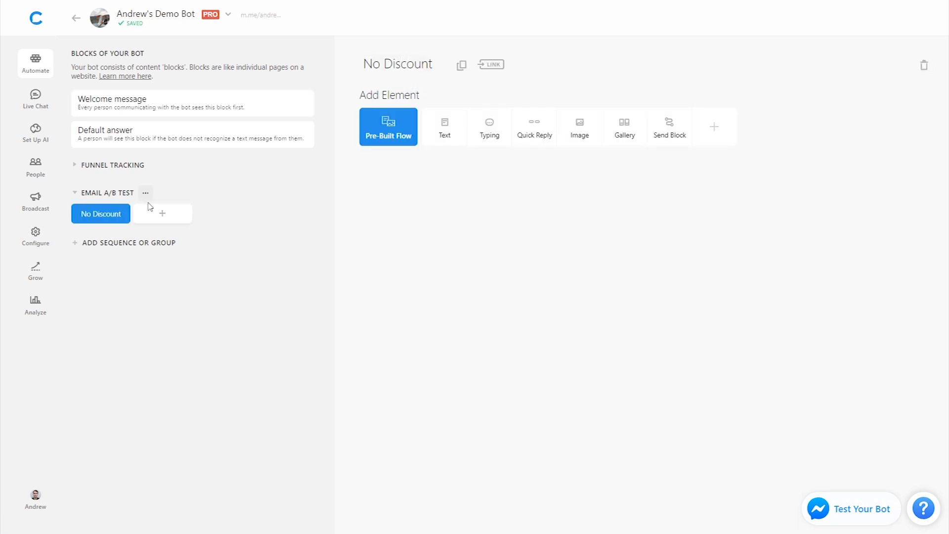
{"action": "left_click", "coordinate": [153, 215]}
{"action": "type", "text": "Discount"}
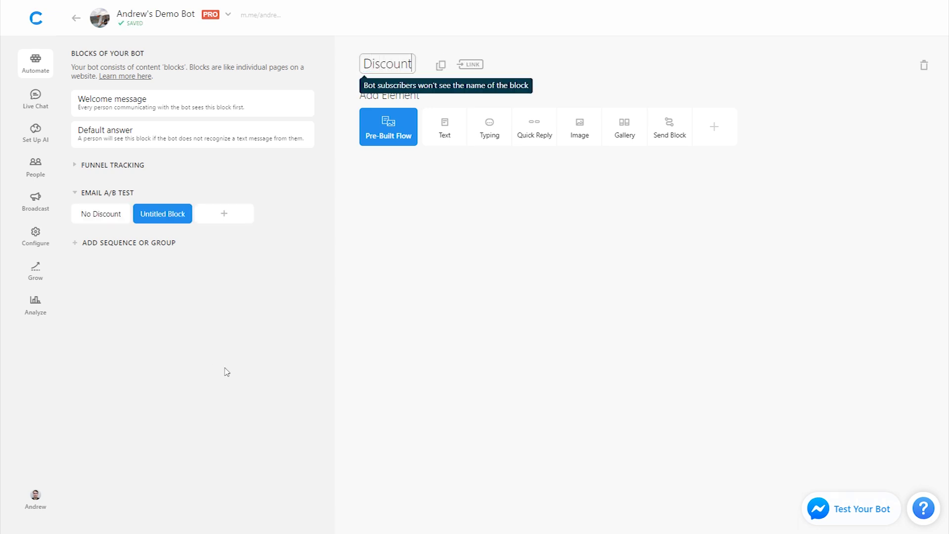
{"action": "key", "text": "Return"}
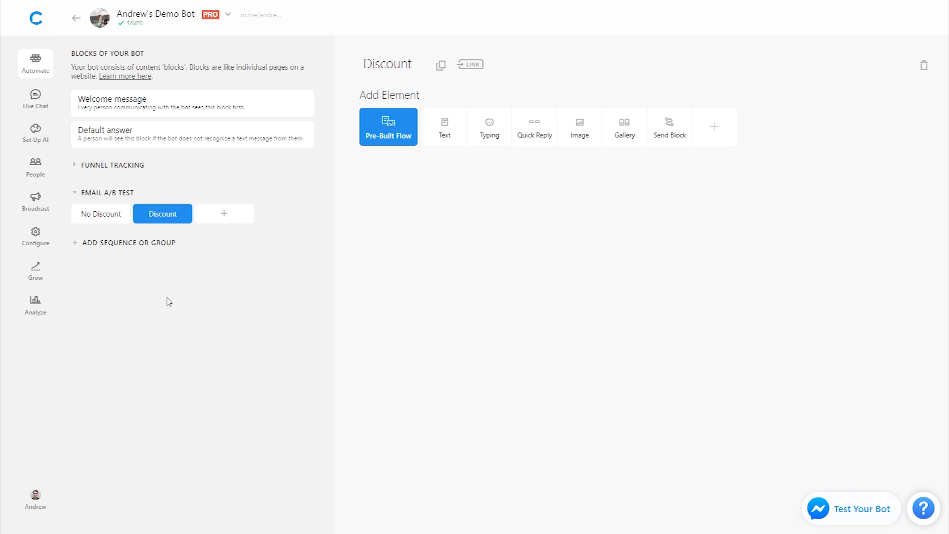
{"action": "left_click", "coordinate": [101, 216]}
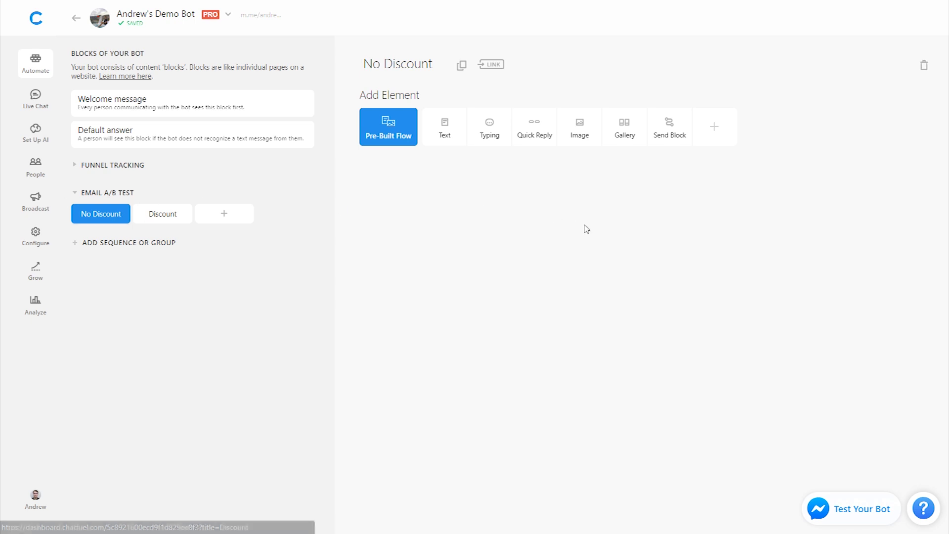
Step: Give No Discount a User Email element asking 'Tap below to share your email!', saved to email no discount
{"action": "left_click", "coordinate": [724, 131]}
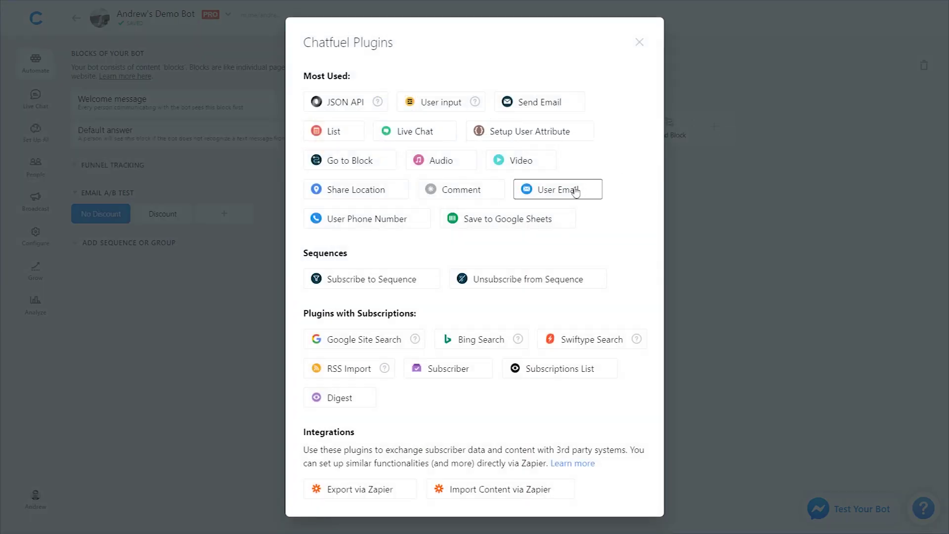
{"action": "left_click", "coordinate": [576, 190]}
{"action": "triple_click", "coordinate": [476, 237]}
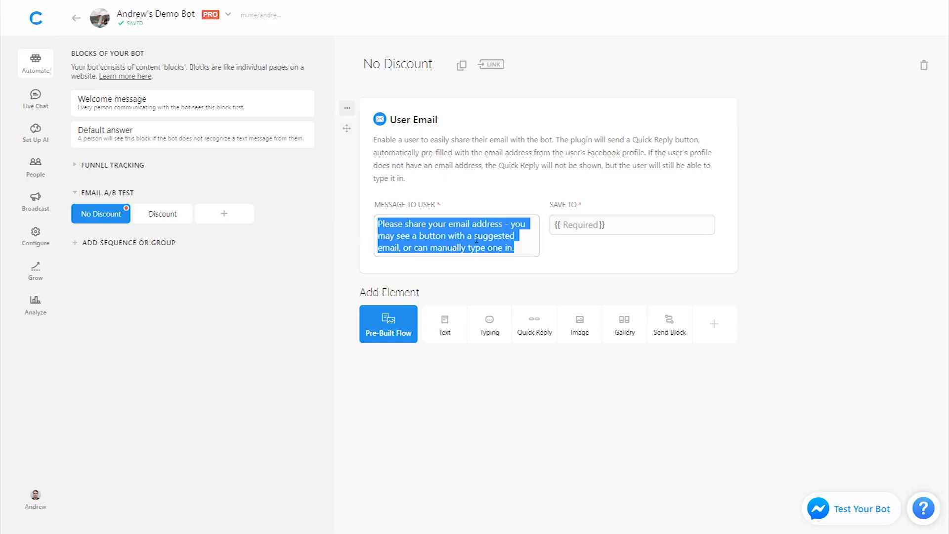
{"action": "type", "text": "Tap "}
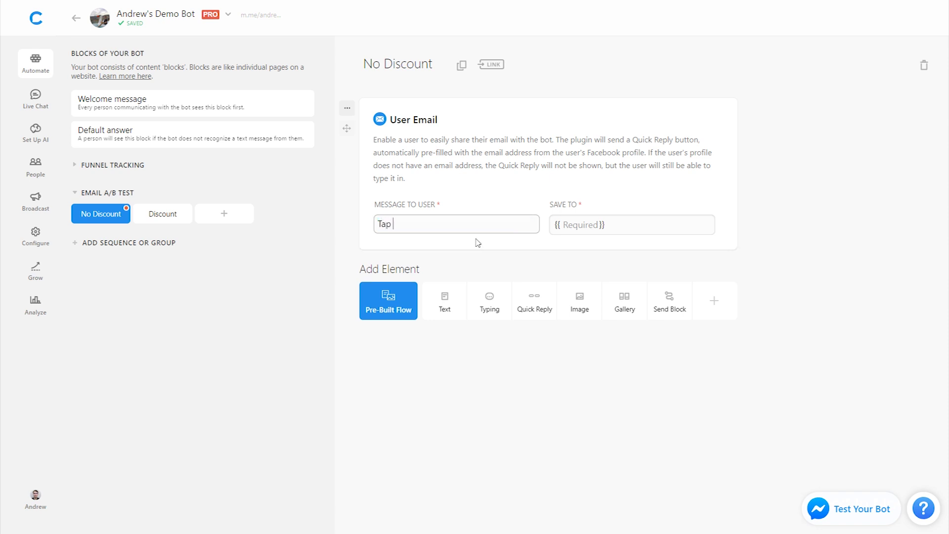
{"action": "type", "text": "below to share your email!"}
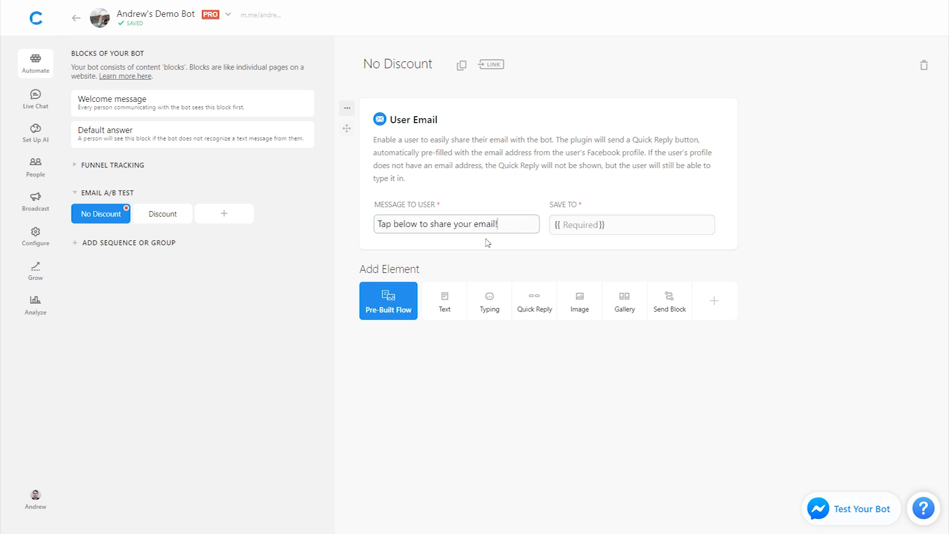
{"action": "key", "text": "Tab"}
{"action": "type", "text": "email no"}
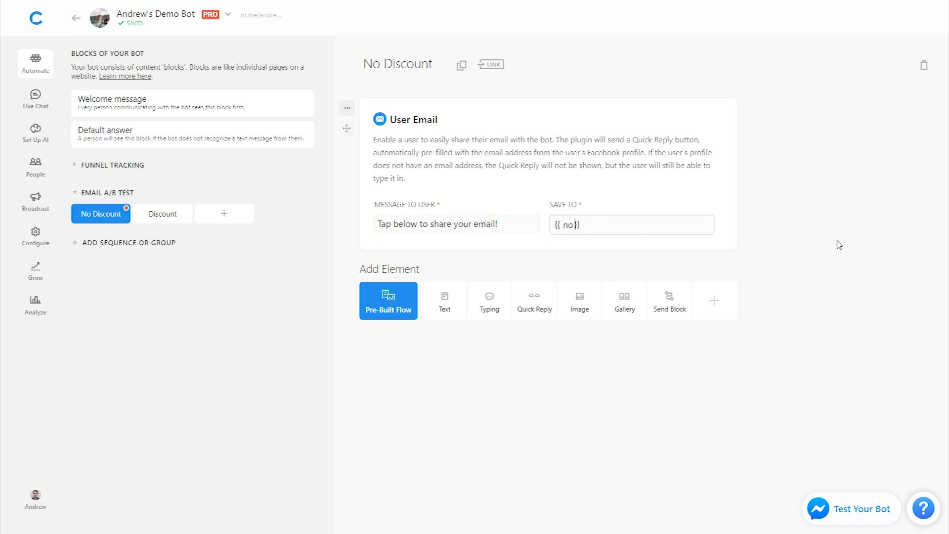
{"action": "type", "text": " discount"}
{"action": "key", "text": "Return"}
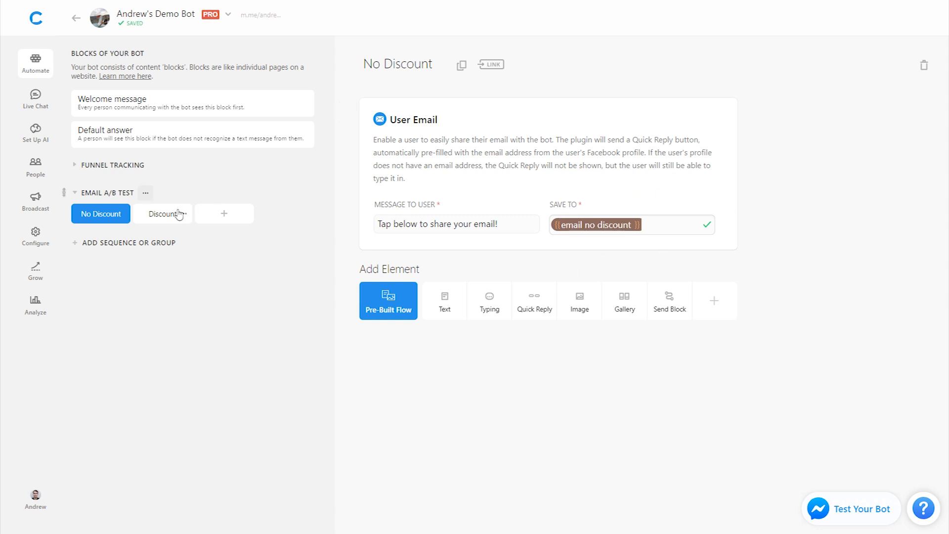
{"action": "left_click", "coordinate": [416, 223]}
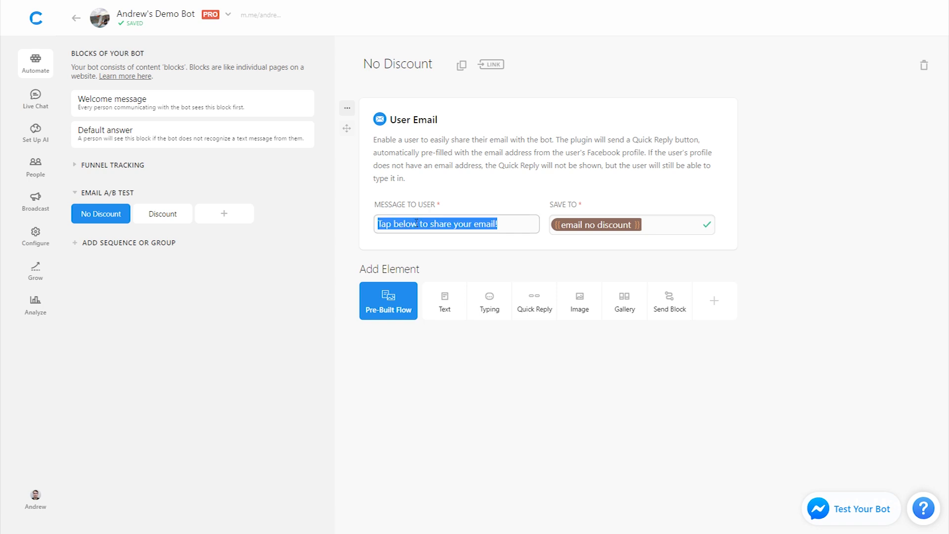
Step: Give Discount a User Email element offering 'and get 10% off your first order!', saved to email discount
{"action": "left_click", "coordinate": [159, 216]}
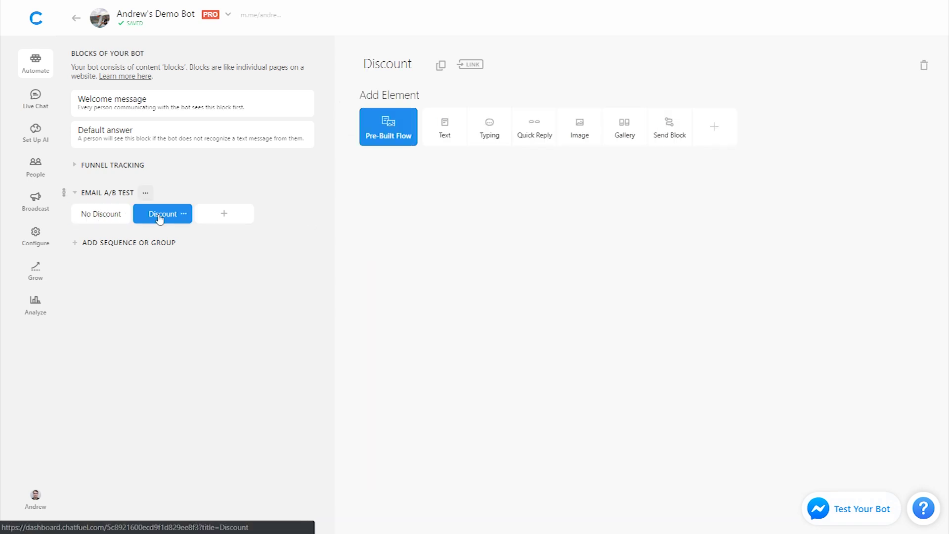
{"action": "left_click", "coordinate": [719, 140]}
{"action": "left_click", "coordinate": [573, 190]}
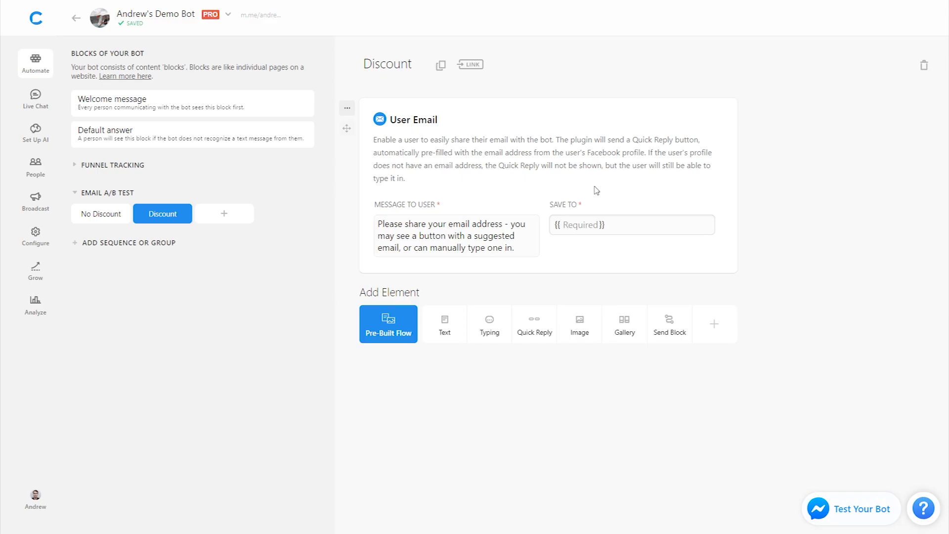
{"action": "triple_click", "coordinate": [478, 225]}
{"action": "type", "text": "Tap below to share your email!"}
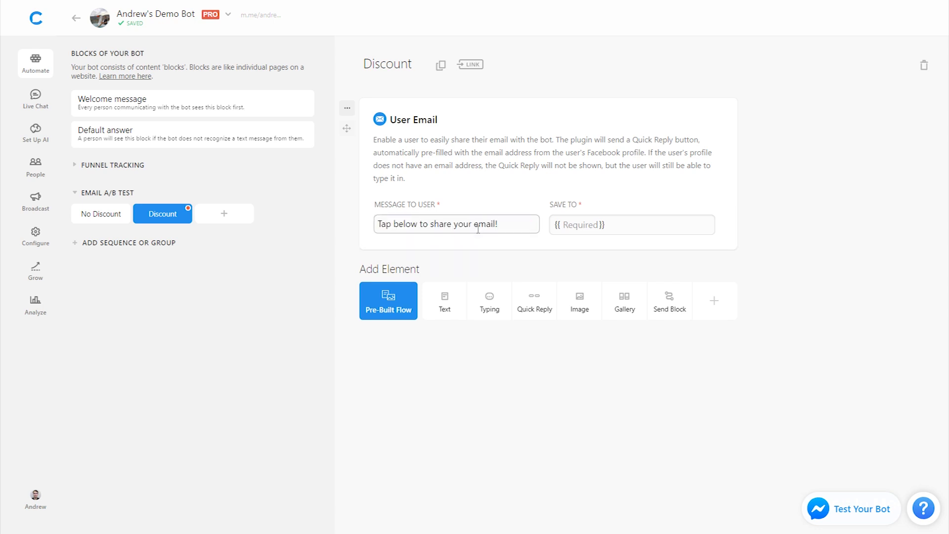
{"action": "key", "text": "BackSpace"}
{"action": "type", "text": "and get 10% off your "}
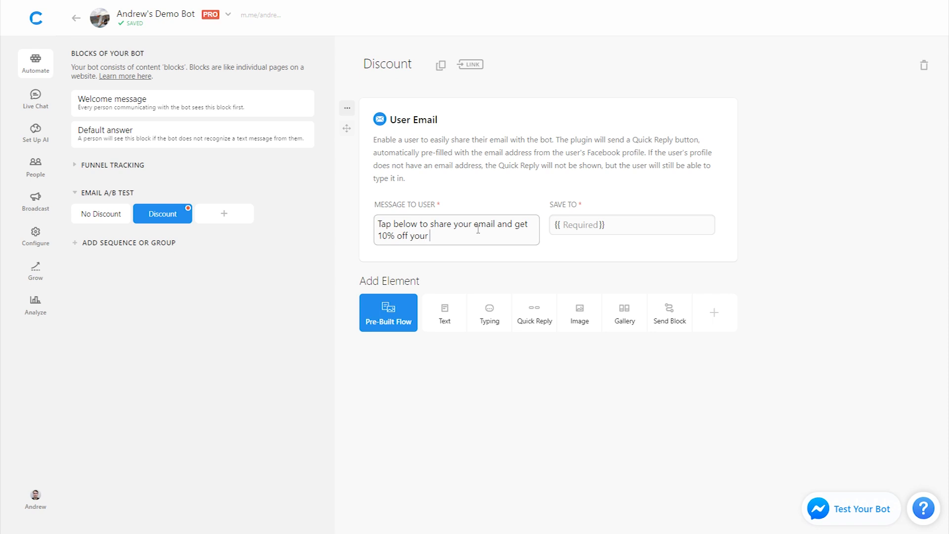
{"action": "type", "text": "first order!"}
{"action": "left_click", "coordinate": [583, 229]}
{"action": "type", "text": "email discount"}
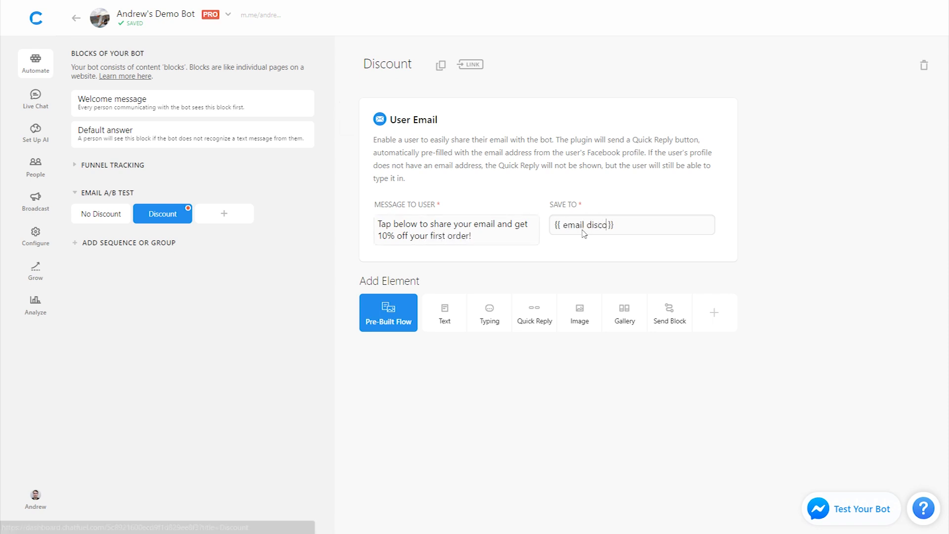
{"action": "key", "text": "Return"}
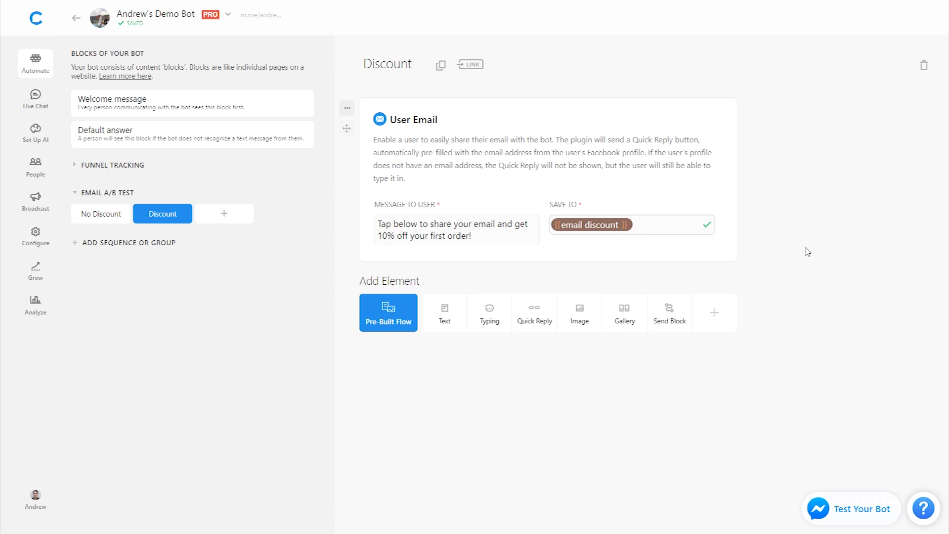
{"action": "left_click", "coordinate": [198, 110]}
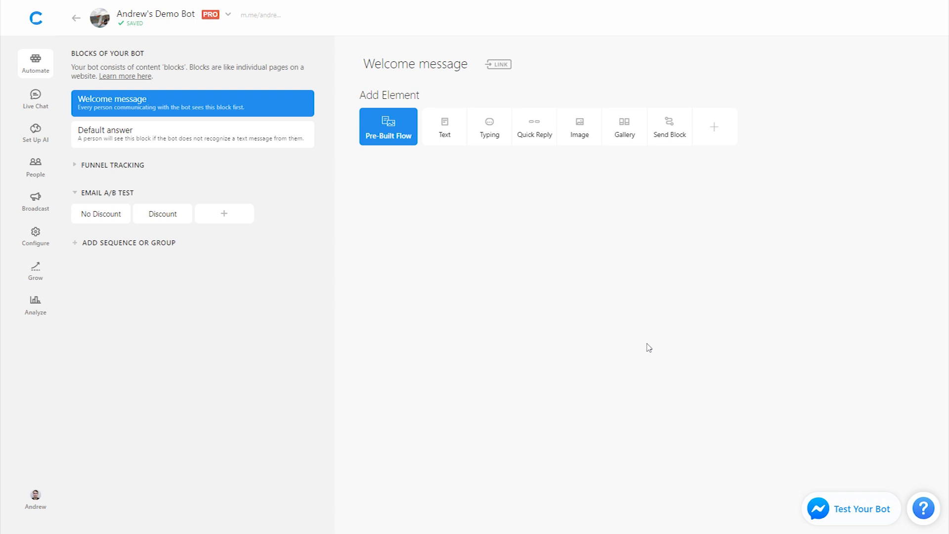
Step: Add a random Send Block to Welcome message choosing between No Discount and Discount
{"action": "left_click", "coordinate": [683, 142]}
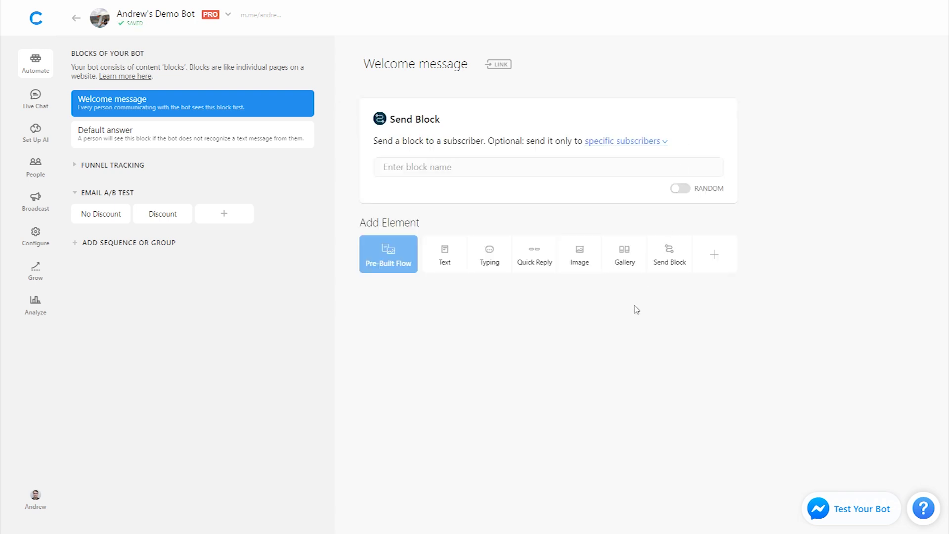
{"action": "left_click", "coordinate": [686, 194]}
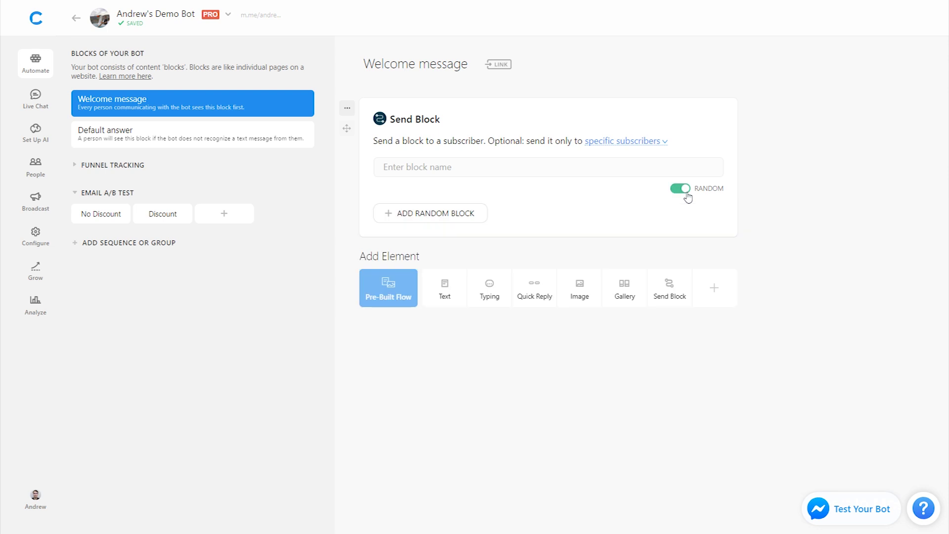
{"action": "left_click", "coordinate": [457, 214]}
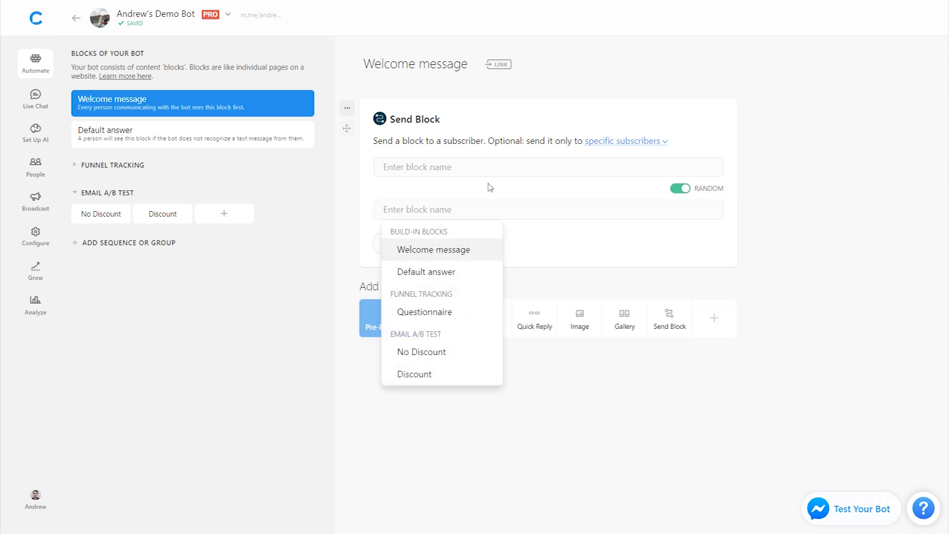
{"action": "left_click", "coordinate": [460, 168]}
{"action": "type", "text": "no"}
{"action": "left_click", "coordinate": [445, 233]}
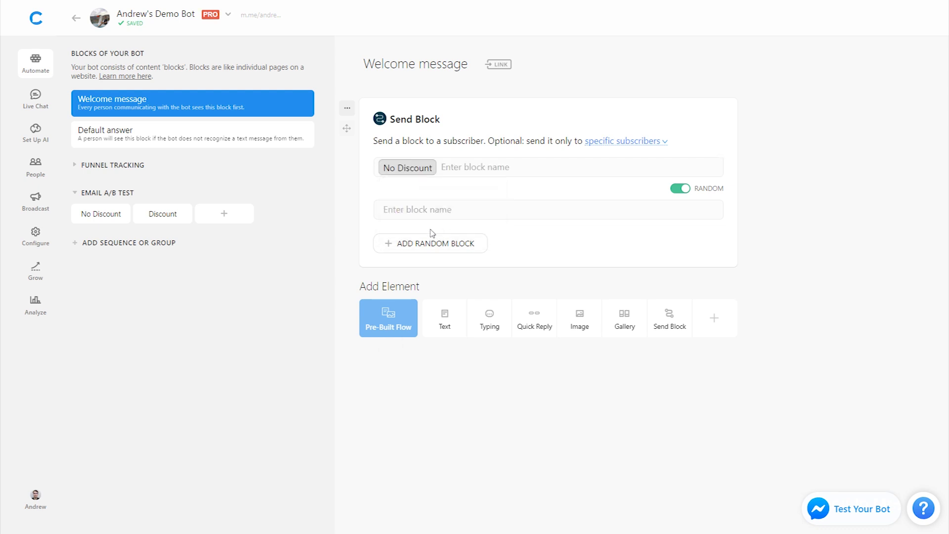
{"action": "type", "text": "disc"}
{"action": "left_click", "coordinate": [431, 294]}
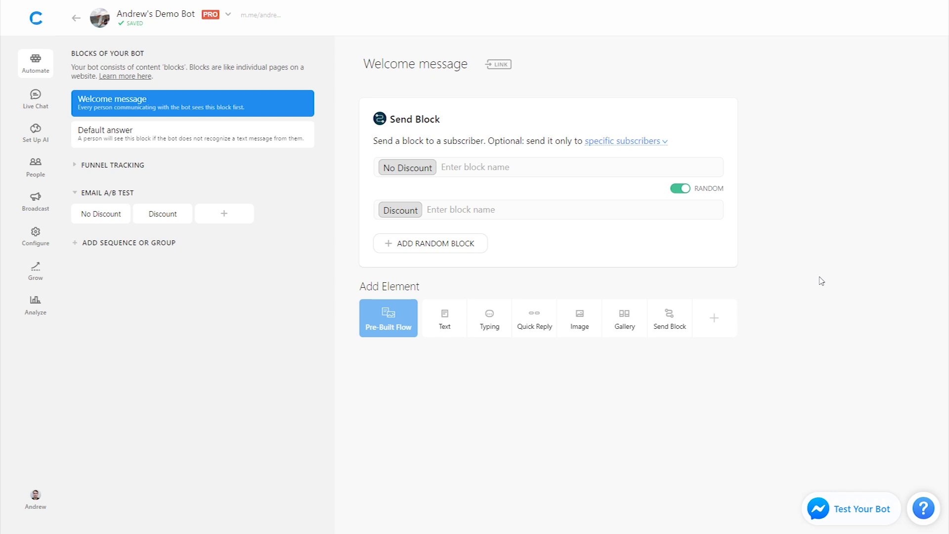
{"action": "left_click", "coordinate": [833, 503]}
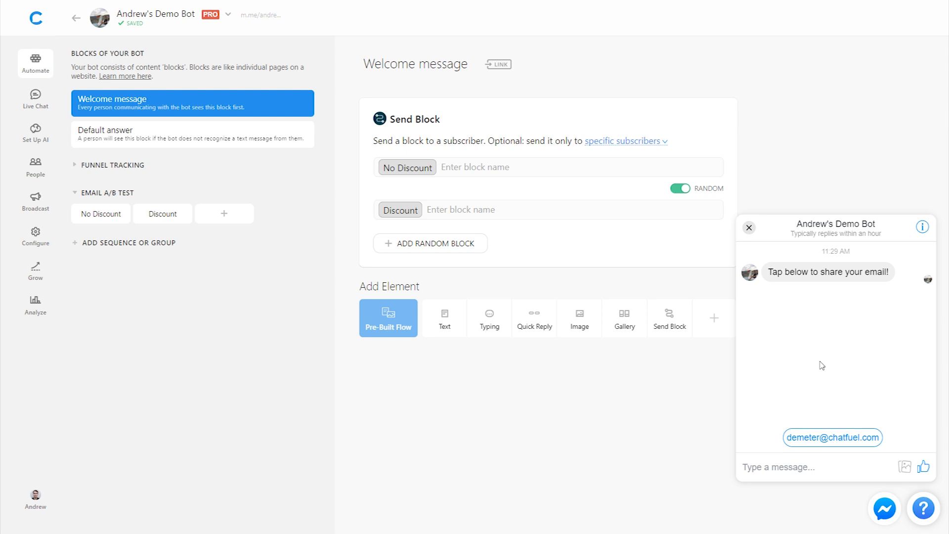
{"action": "left_click", "coordinate": [749, 228]}
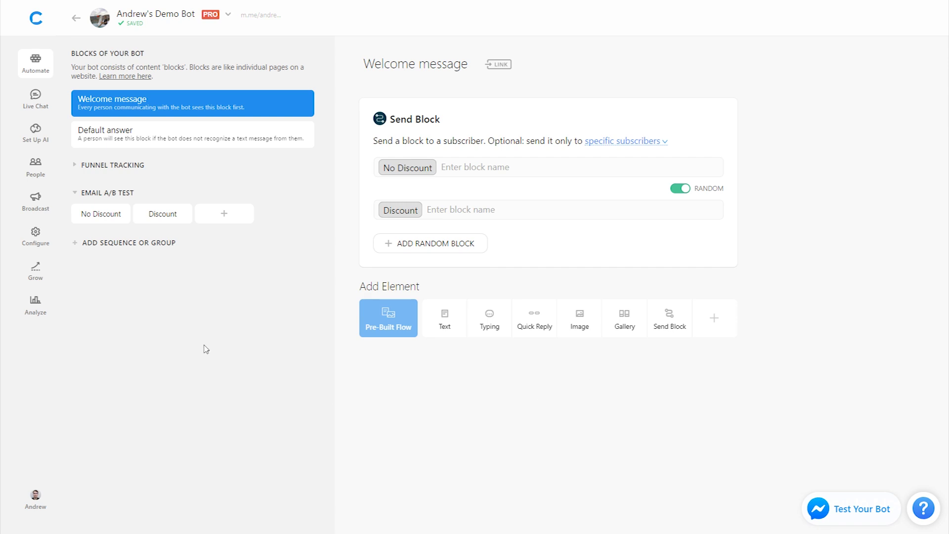
Step: Filter the People list by the 'no discount email' attribute and check its values
{"action": "left_click", "coordinate": [34, 176]}
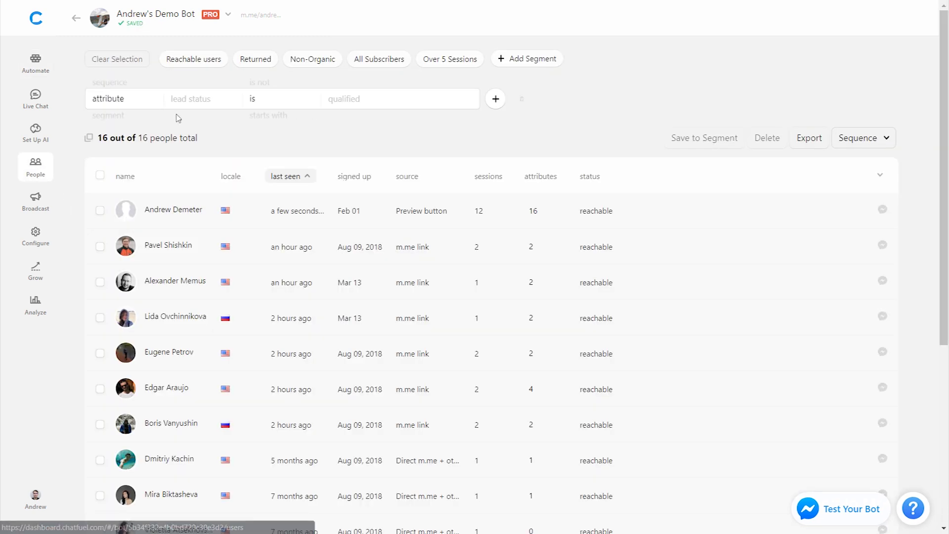
{"action": "left_click", "coordinate": [202, 103]}
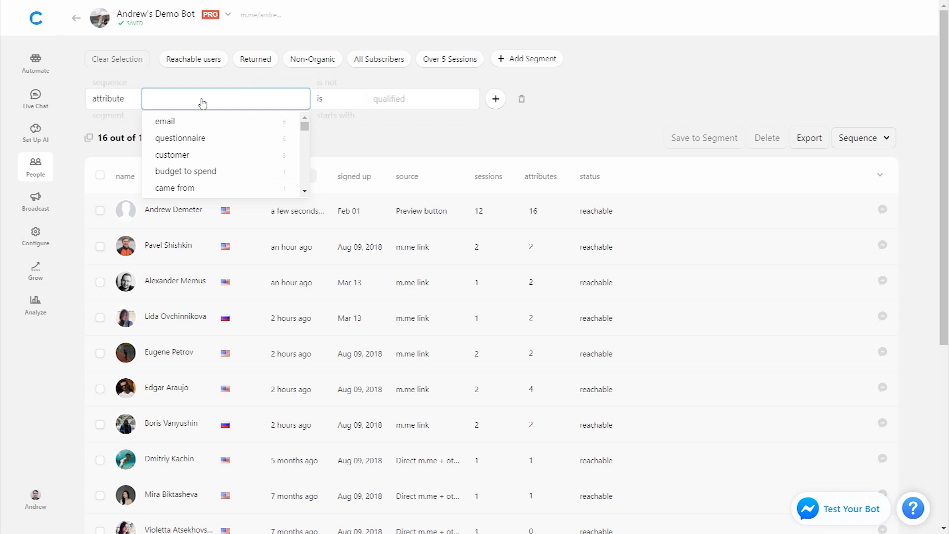
{"action": "type", "text": "no discount email"}
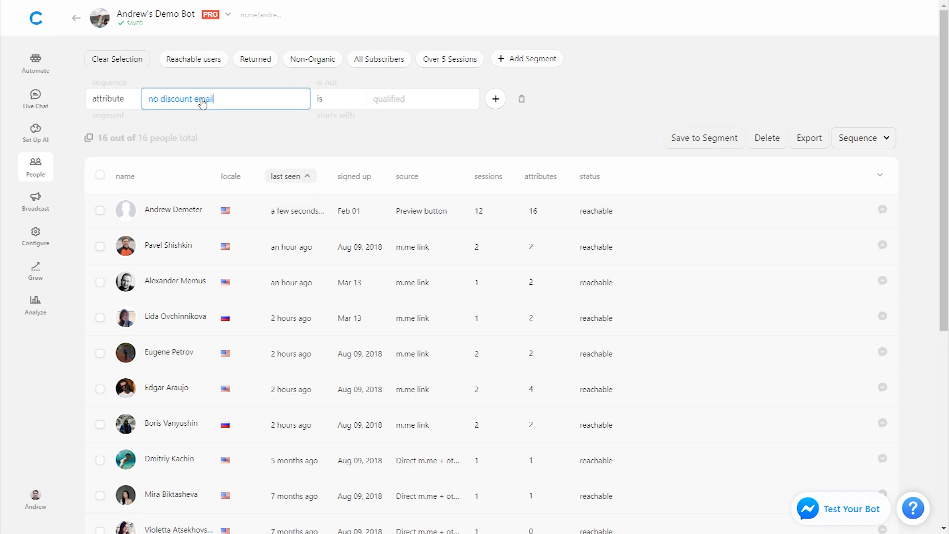
{"action": "key", "text": "Return"}
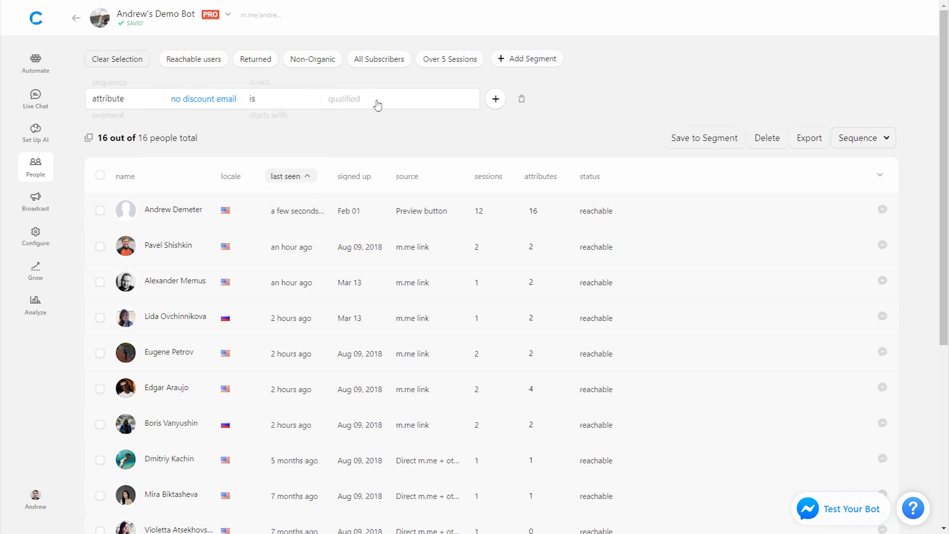
{"action": "left_click", "coordinate": [377, 105]}
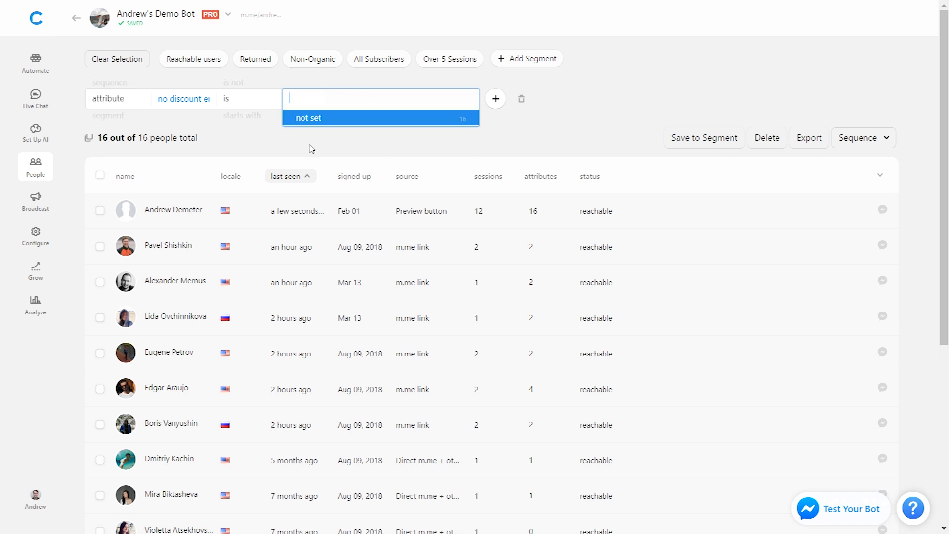
{"action": "left_click", "coordinate": [612, 125]}
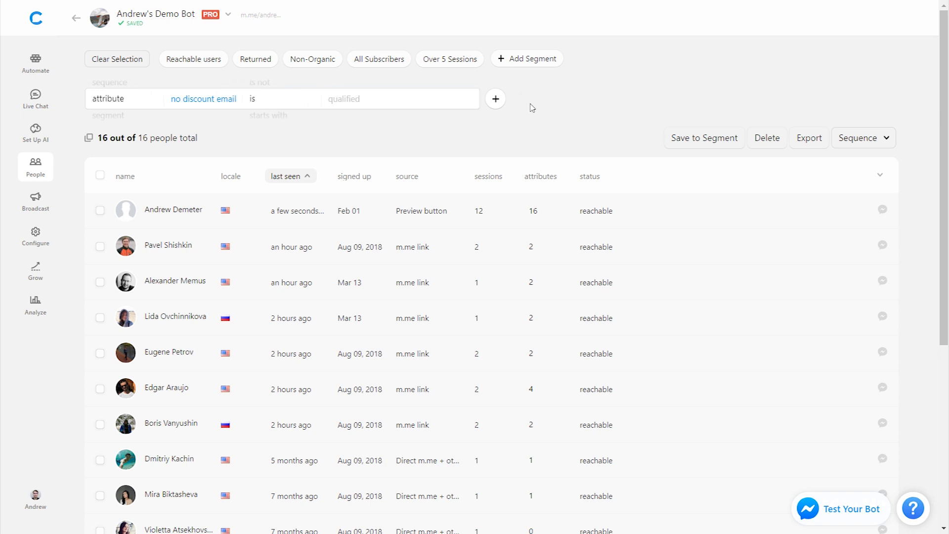
Step: Change the People filter attribute to 'email discount' and list its values
{"action": "left_click", "coordinate": [219, 98]}
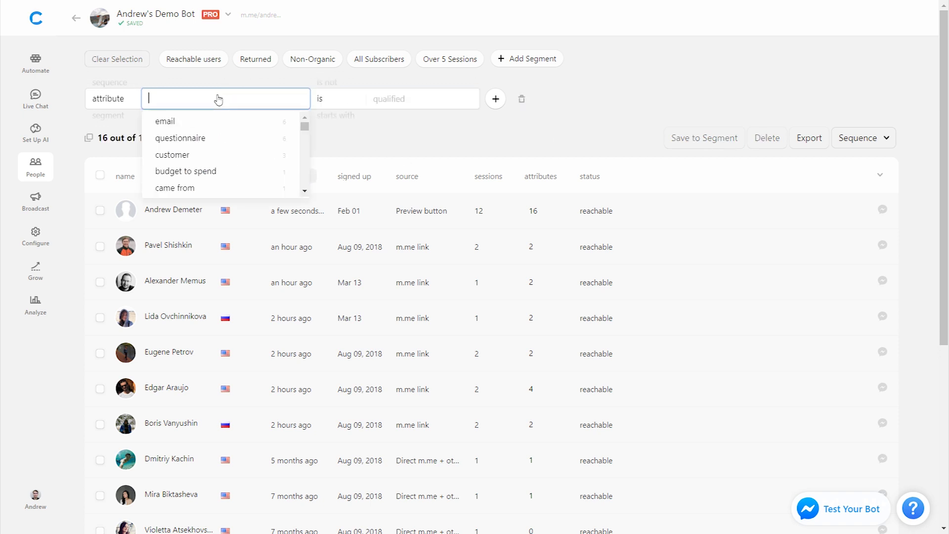
{"action": "type", "text": "discount email"}
{"action": "key", "text": "Return"}
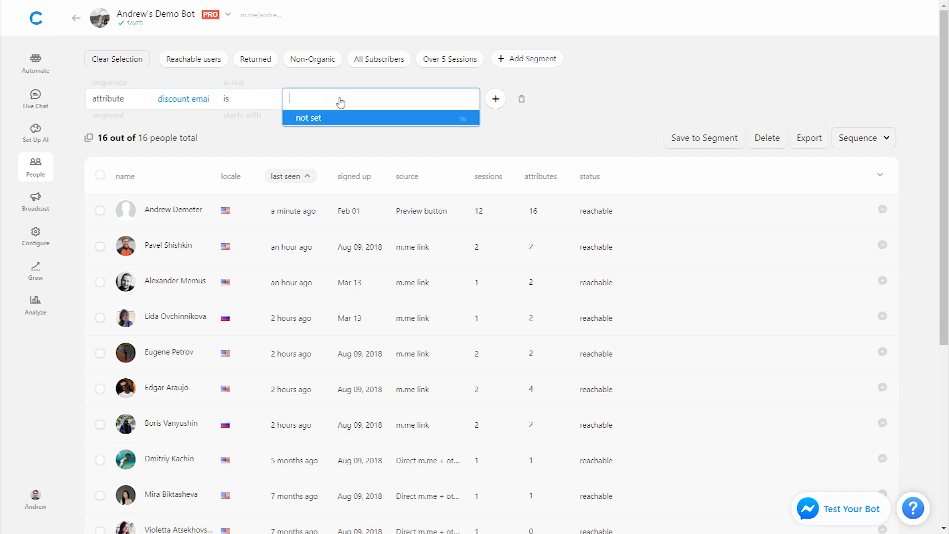
{"action": "left_click", "coordinate": [236, 108]}
{"action": "key", "text": "BackSpace"}
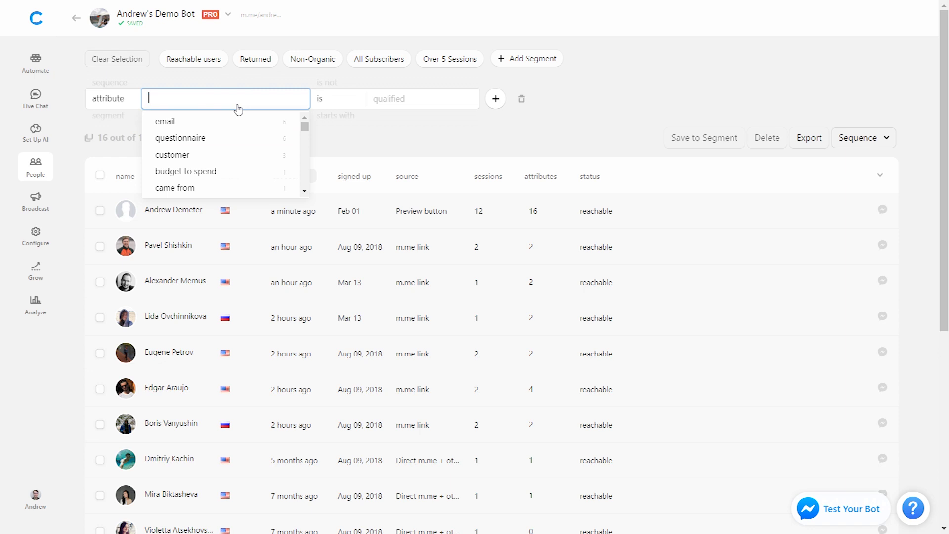
{"action": "type", "text": "email discount"}
{"action": "key", "text": "Return"}
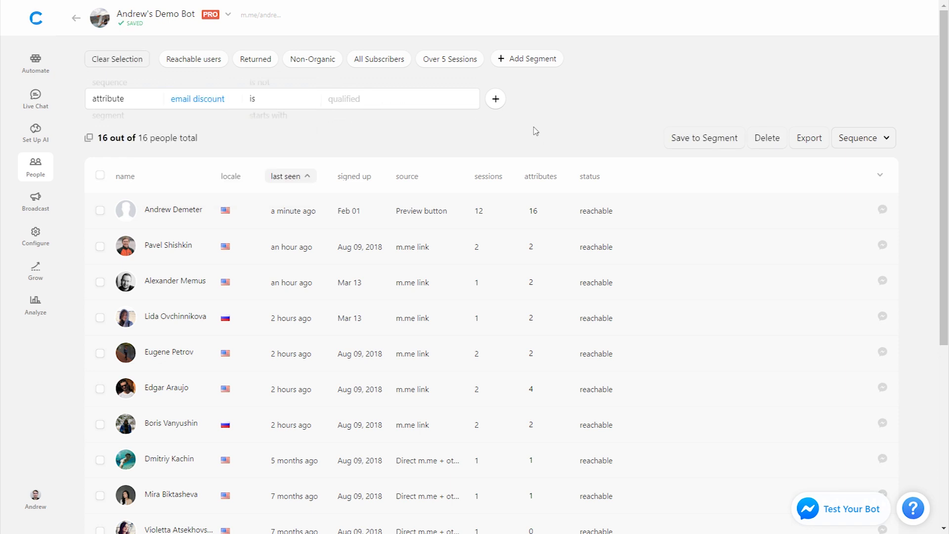
{"action": "left_click", "coordinate": [415, 100]}
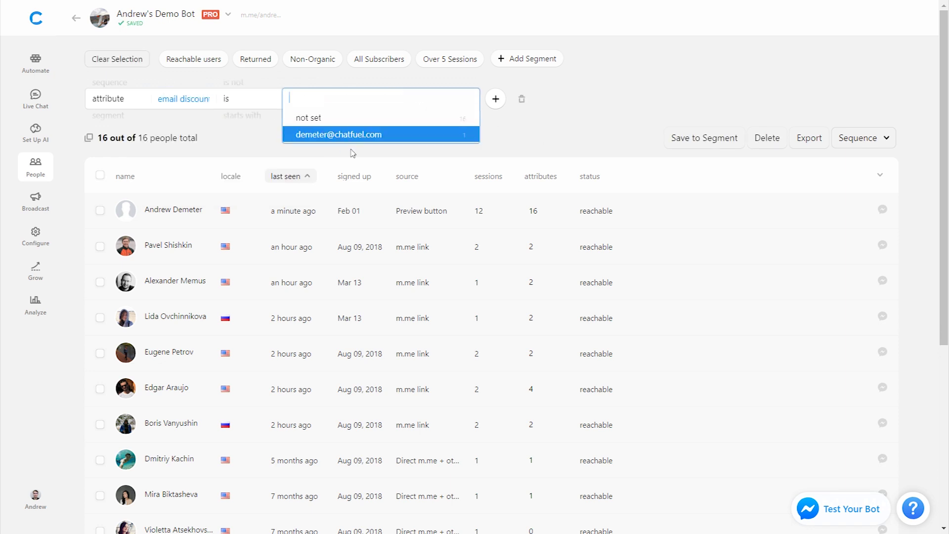